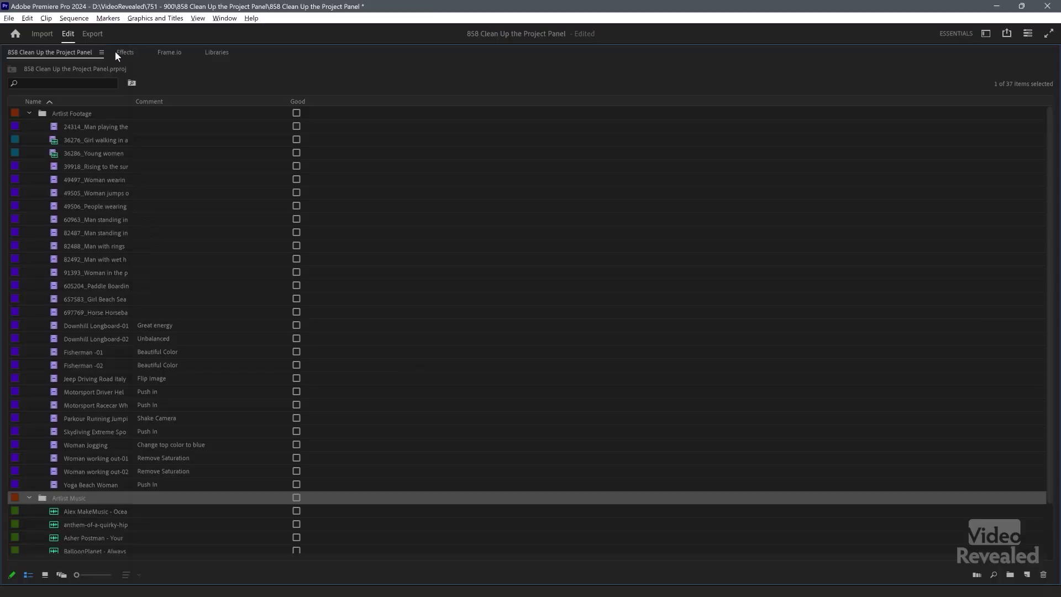
Open the Project panel's options menu.
click(102, 52)
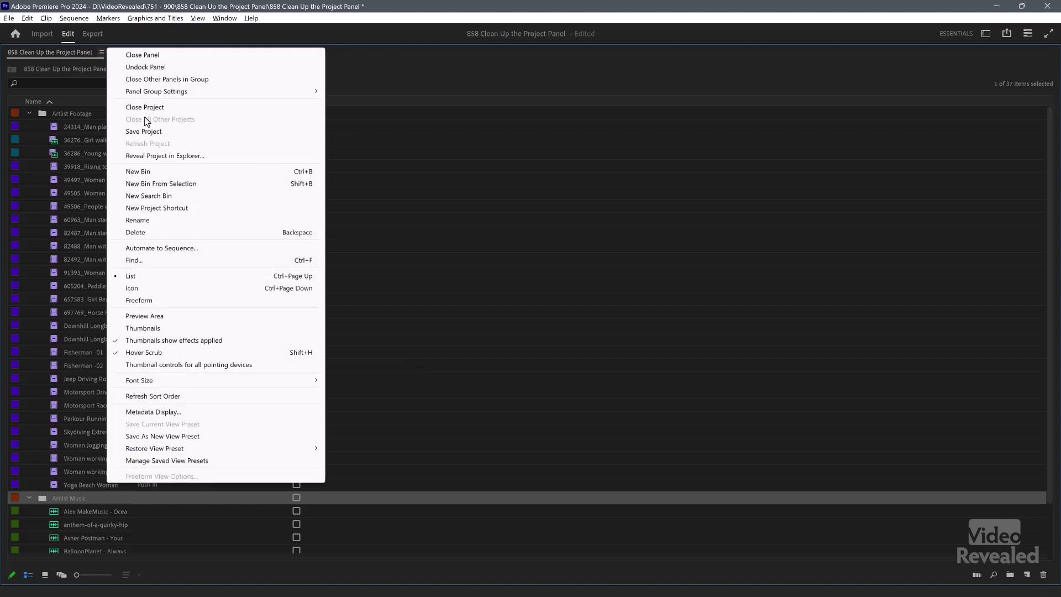
Apply the Text Workflows metadata preset to the Project panel, adding transcription and caption columns.
click(160, 413)
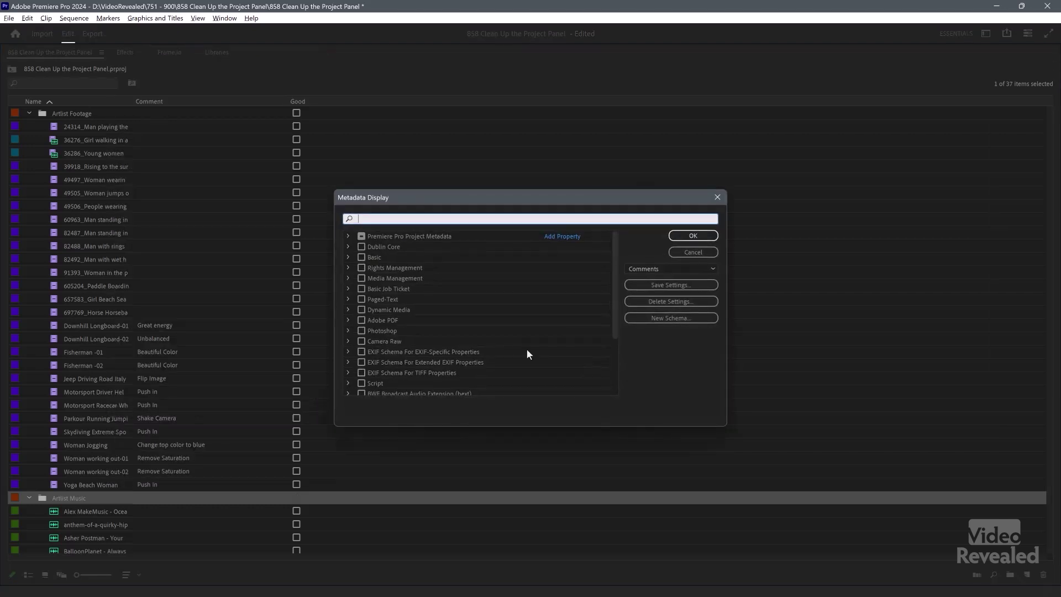
click(679, 270)
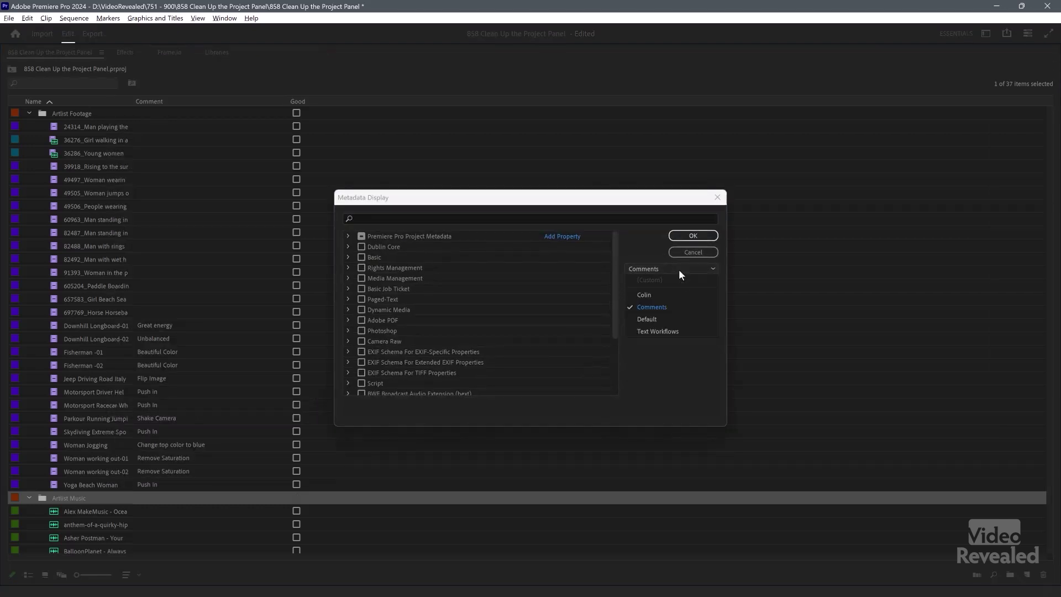
click(682, 330)
click(692, 237)
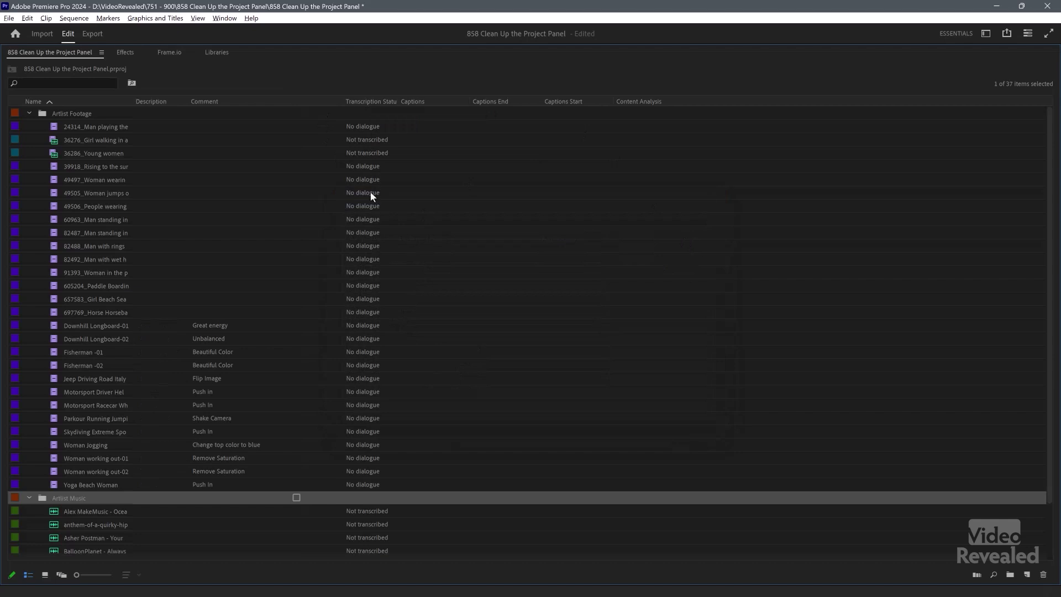
Scroll through the Project panel list, then restore the maximized panel to the normal workspace.
scroll(370, 192, down, 3)
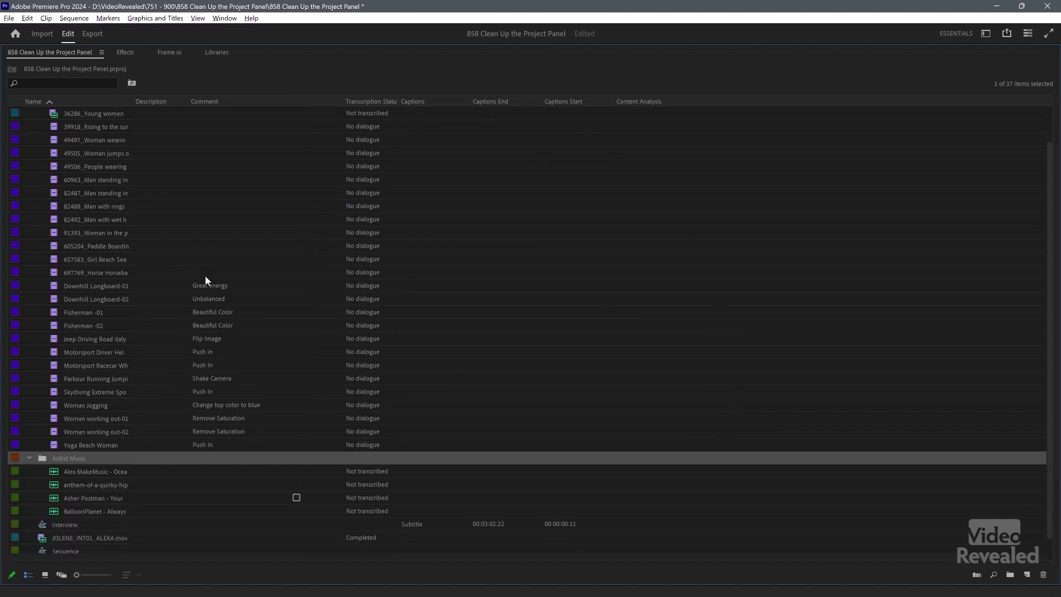
scroll(214, 284, down, 1)
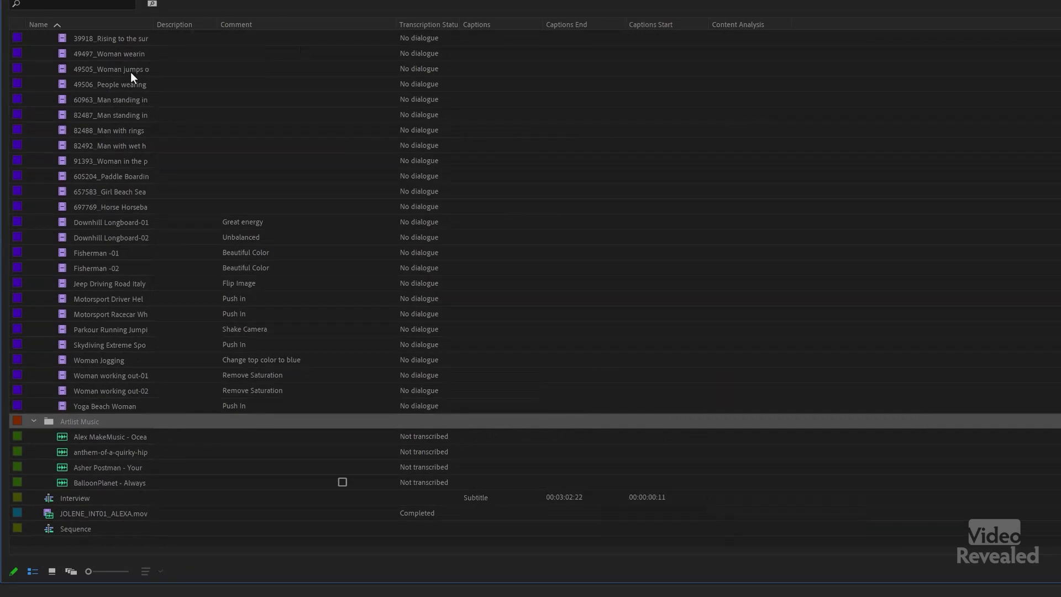
key(grave)
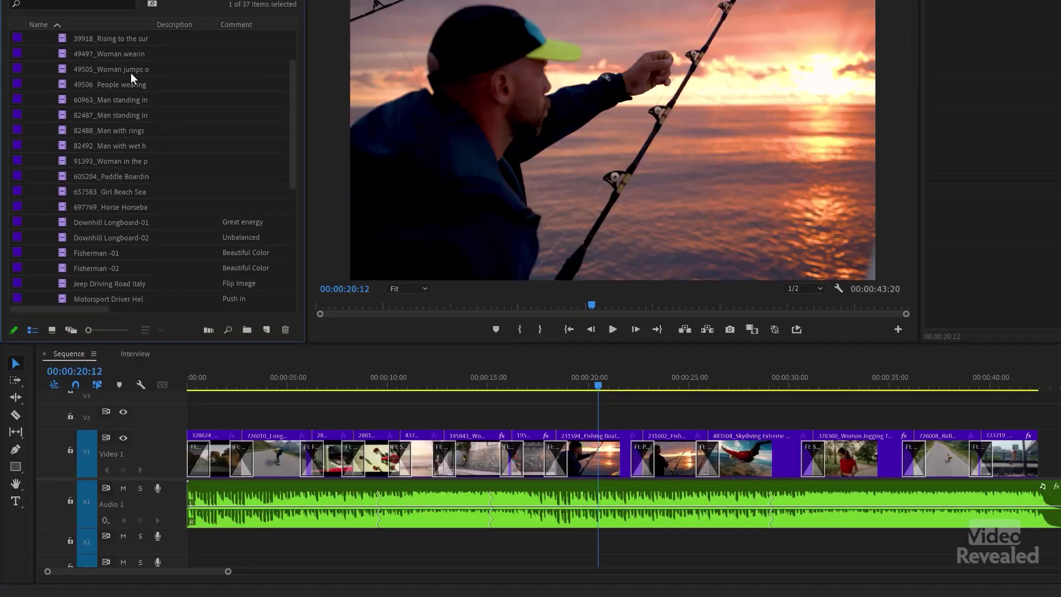
Open the Interview sequence and scrub the playhead back to about 00:00:07:12.
click(135, 354)
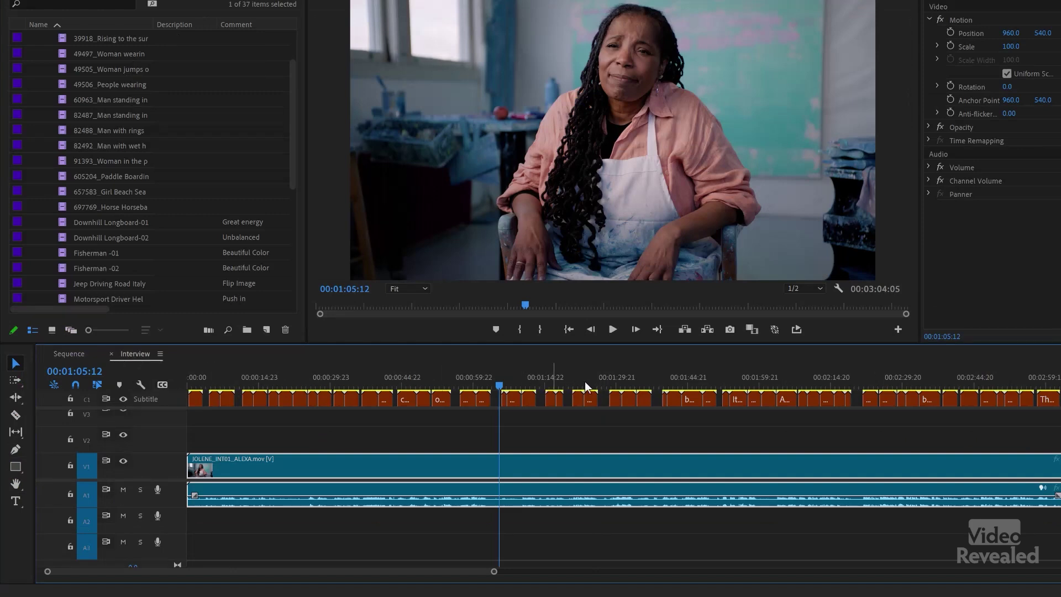
drag(619, 379, 222, 377)
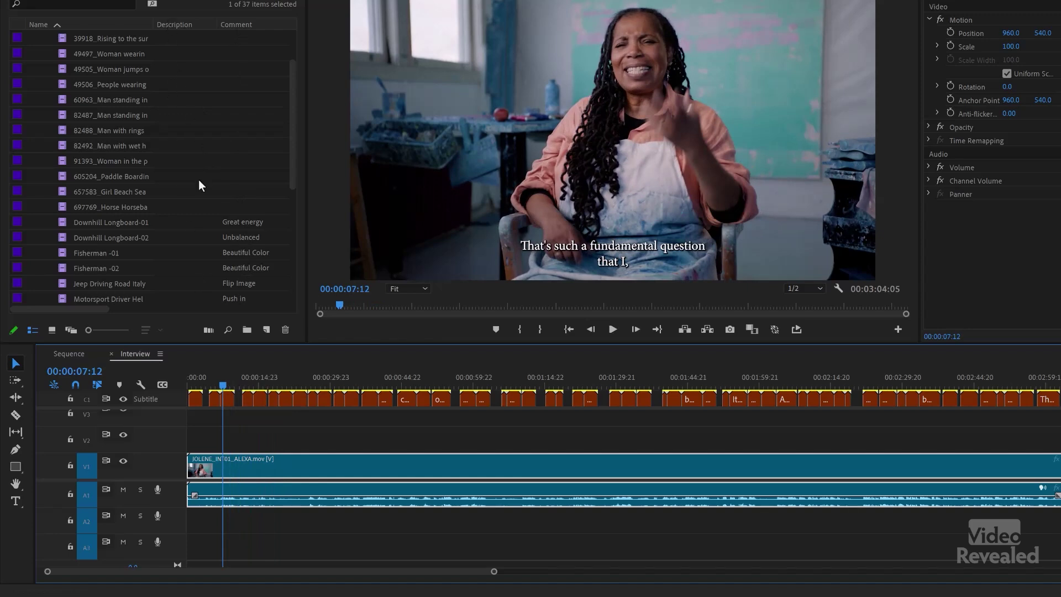
drag(102, 308, 70, 312)
Switch the Project panel's Metadata Display to the Default preset with Frame Rate and Media Start columns.
click(125, 1)
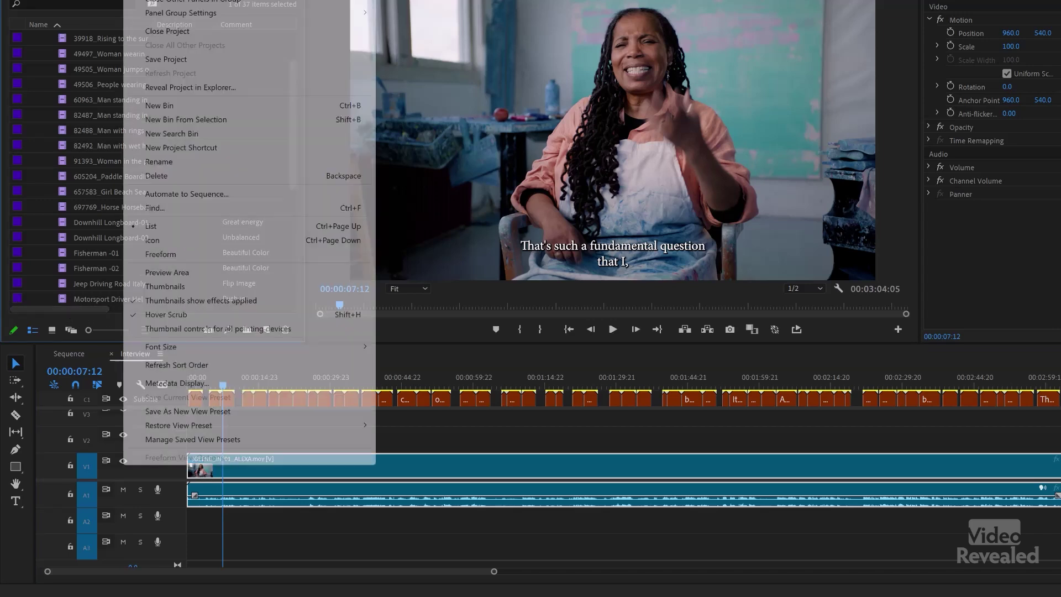
click(220, 382)
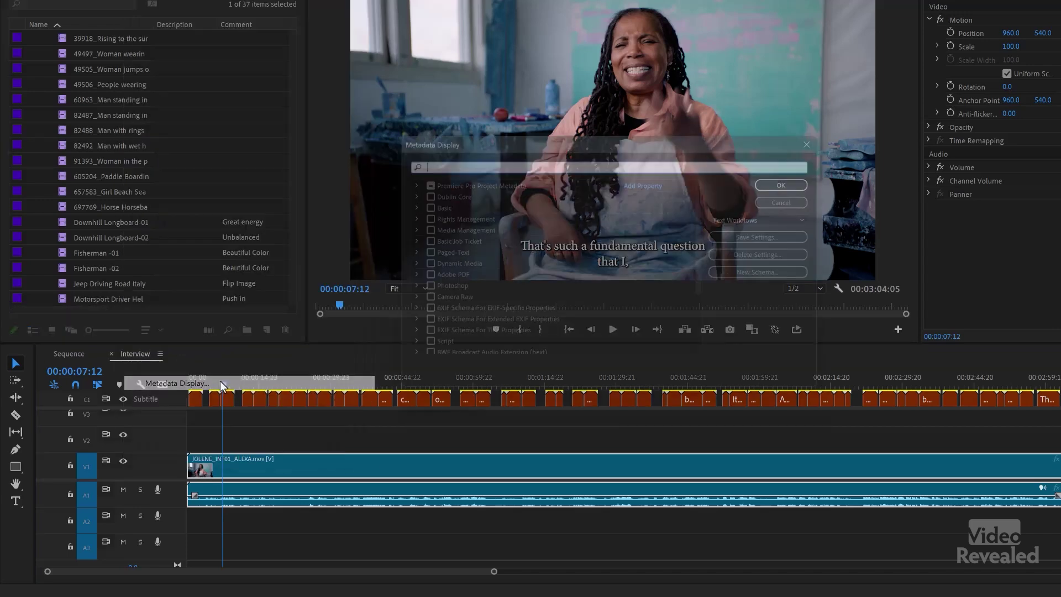
click(787, 218)
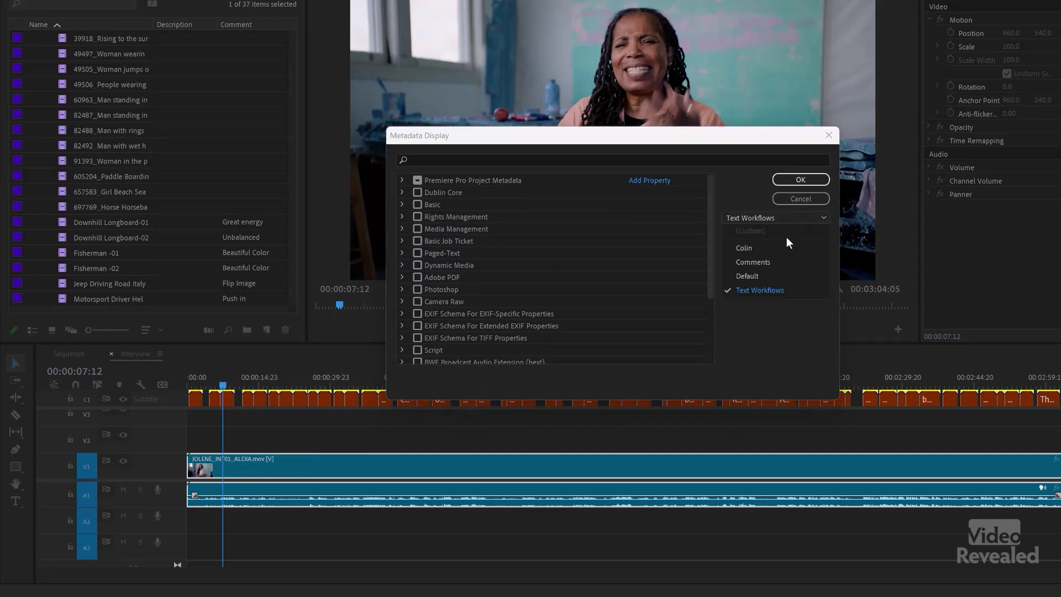
click(780, 274)
click(795, 182)
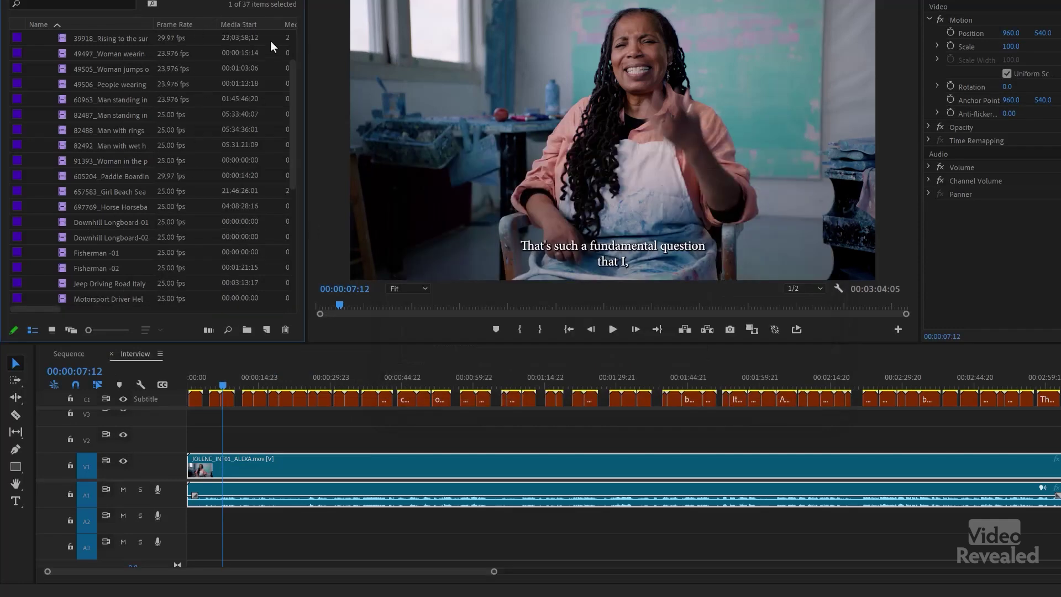
mouse_move(41, 306)
mouse_down()
mouse_move(286, 309)
mouse_move(28, 306)
mouse_up()
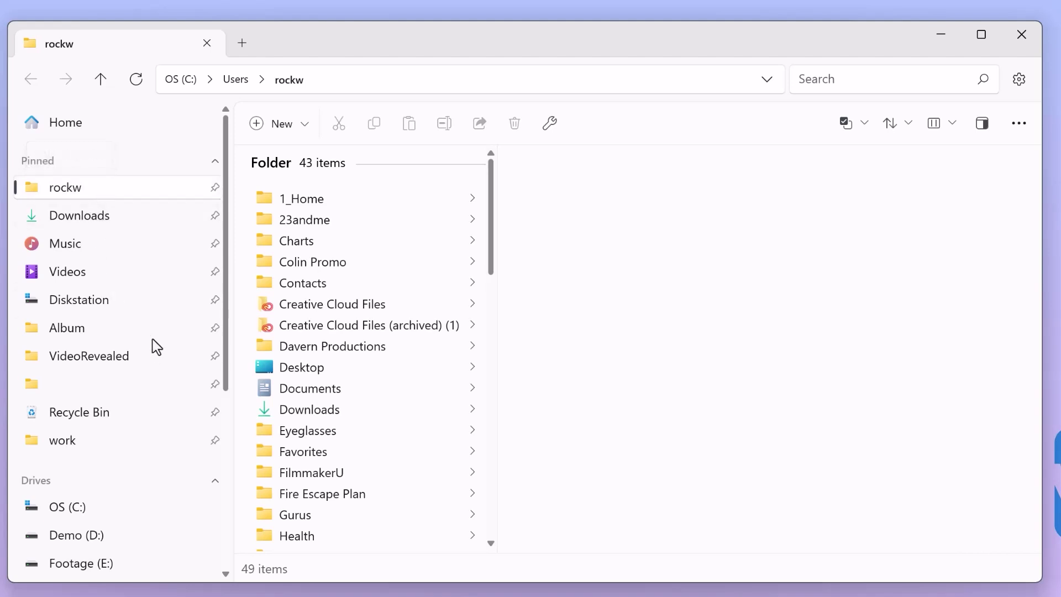
Browse to Documents > Adobe > Premiere Pro > 24.0 > profile > Metadata Preferences and select the four preset xml files.
click(348, 387)
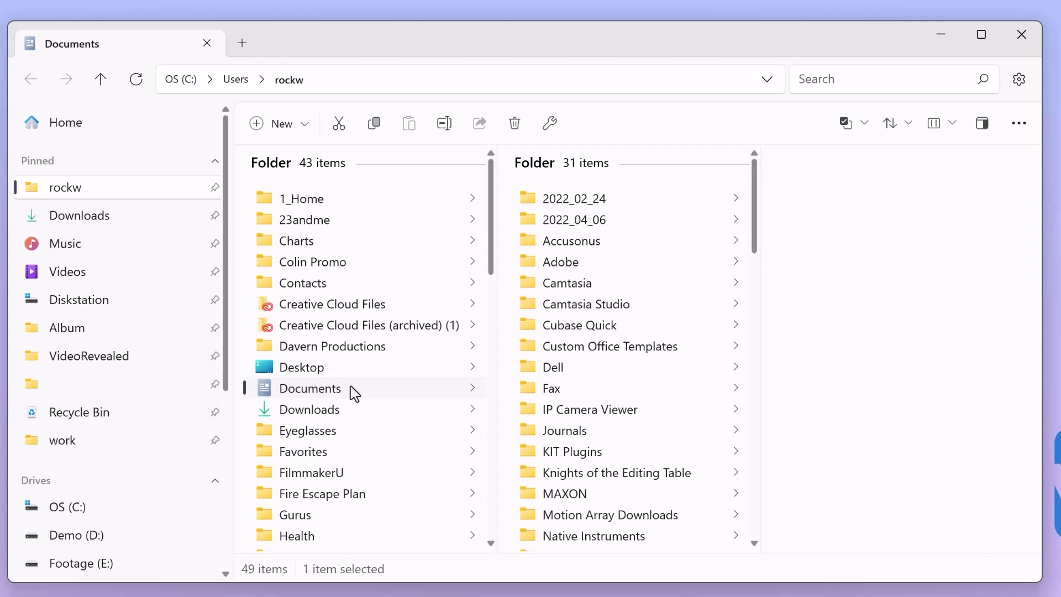
click(647, 261)
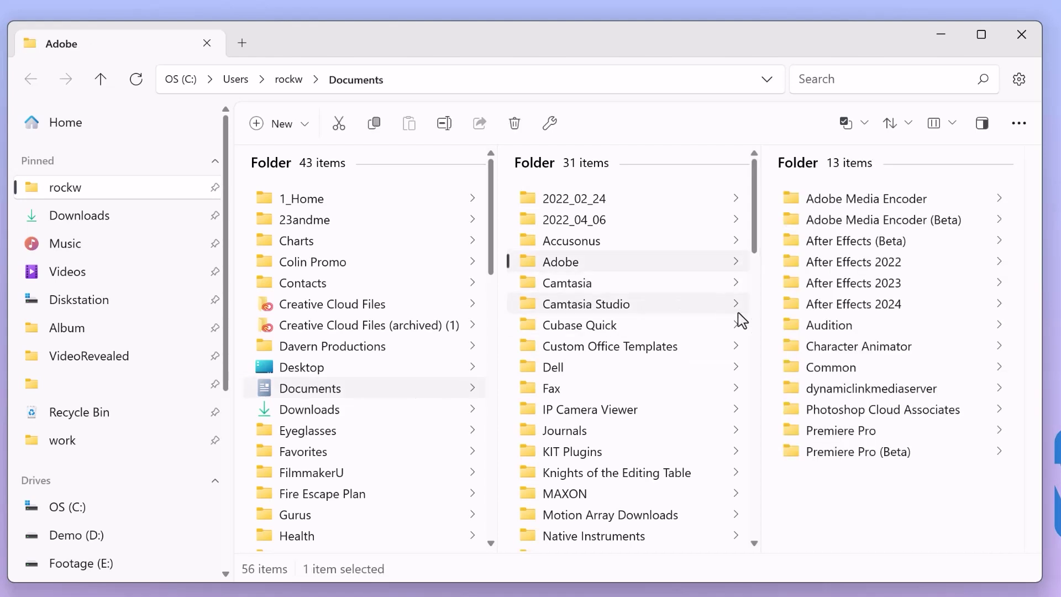
click(862, 433)
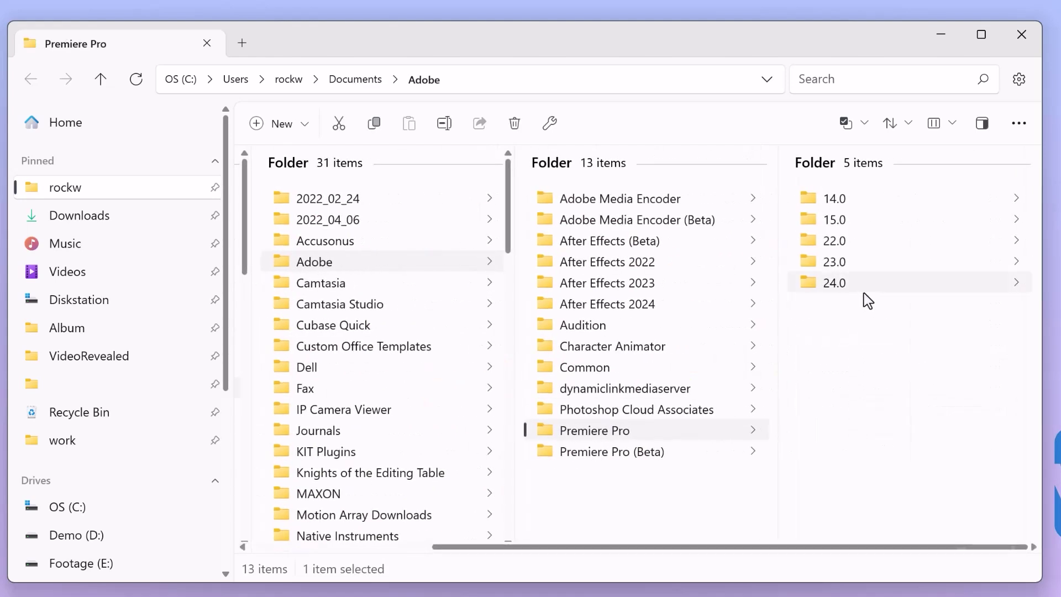
click(867, 284)
click(896, 242)
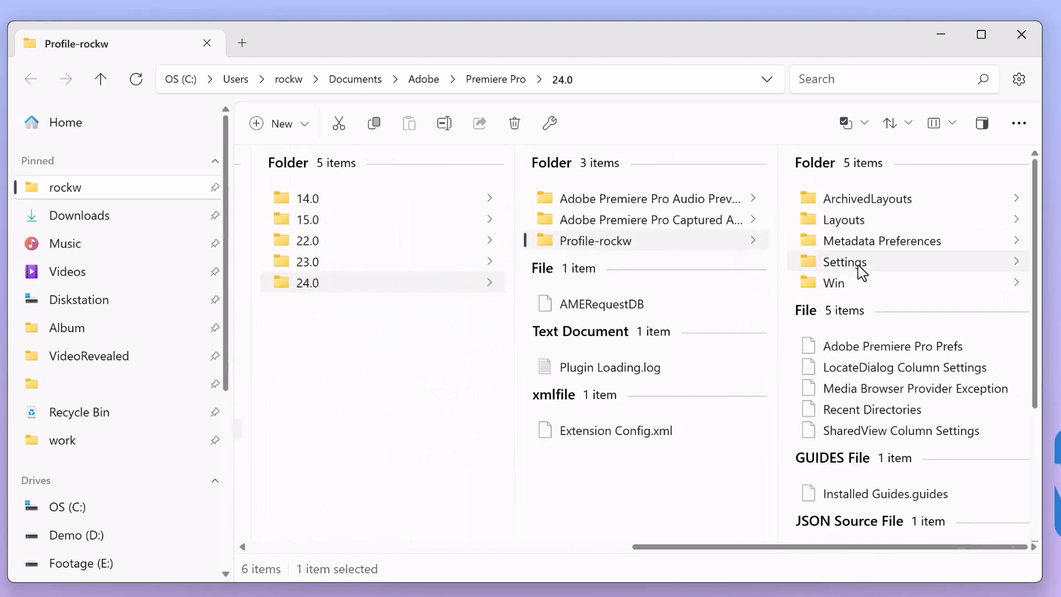
click(859, 265)
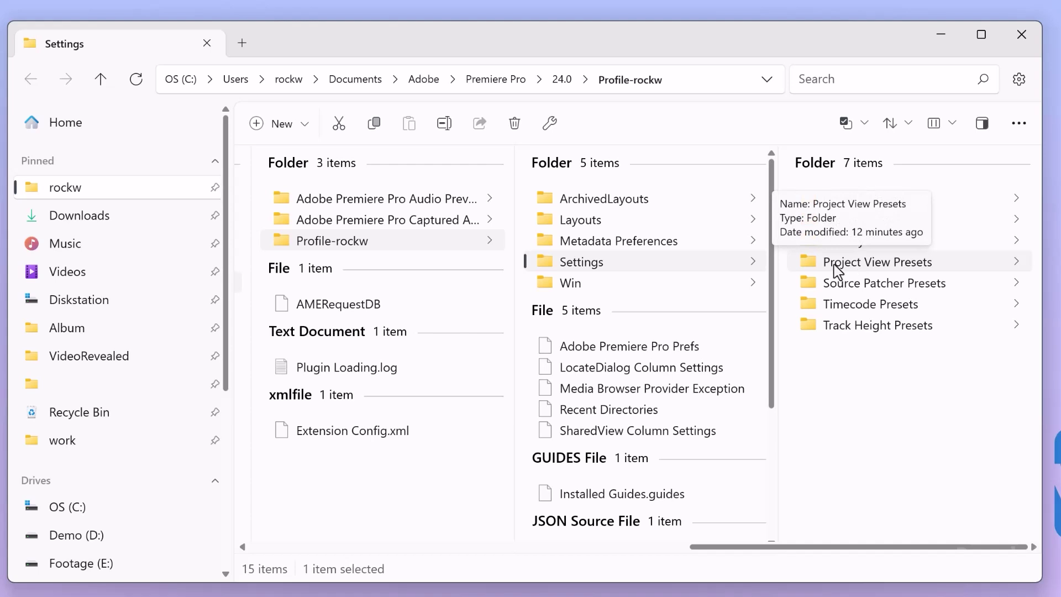
click(591, 243)
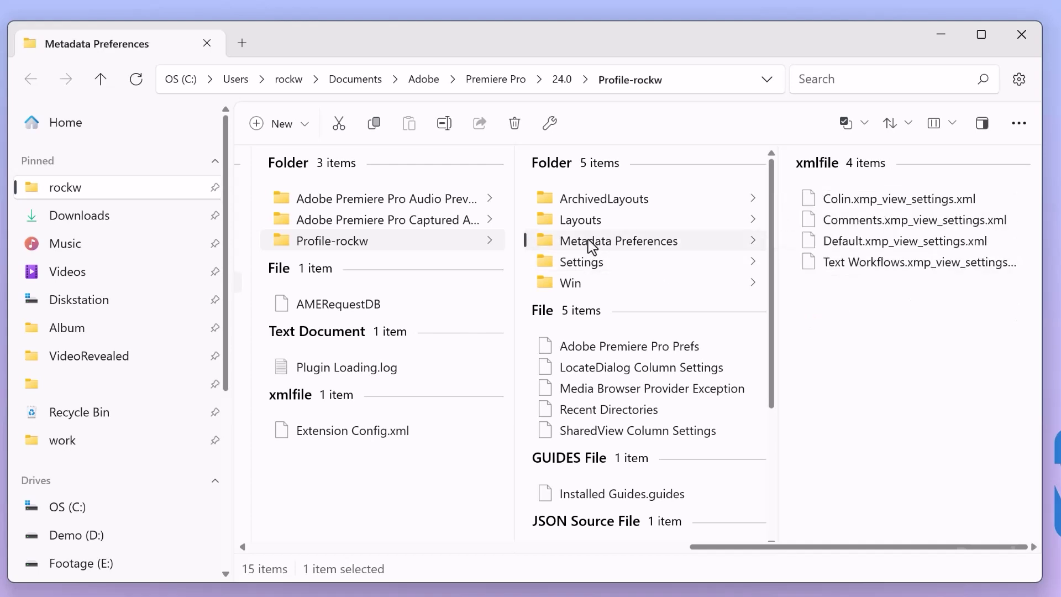
drag(936, 316, 865, 194)
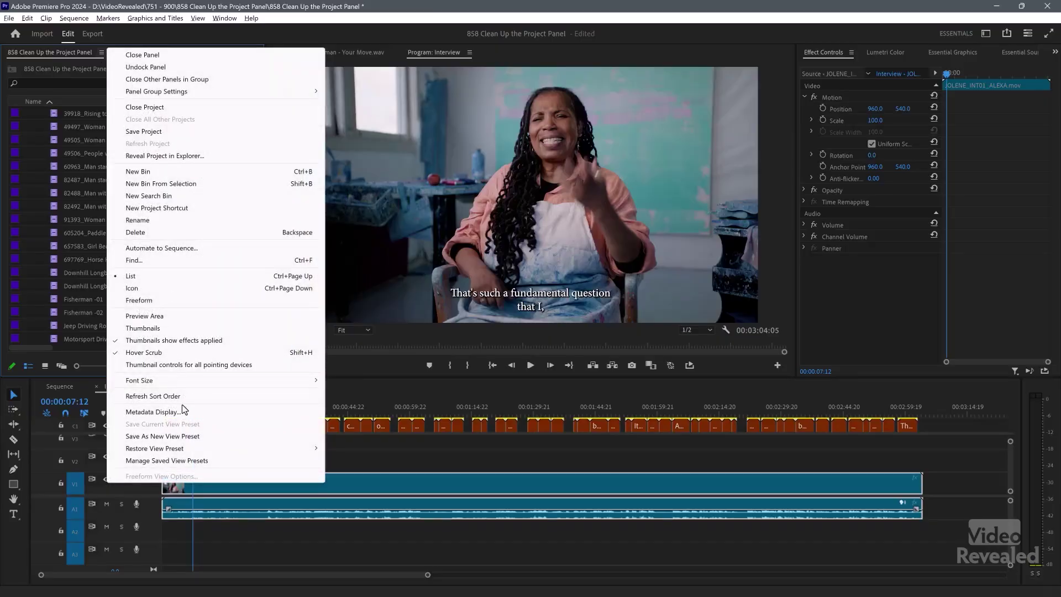
Open the Metadata Display settings and expand, then collapse, the Premiere Pro Project Metadata group.
click(184, 411)
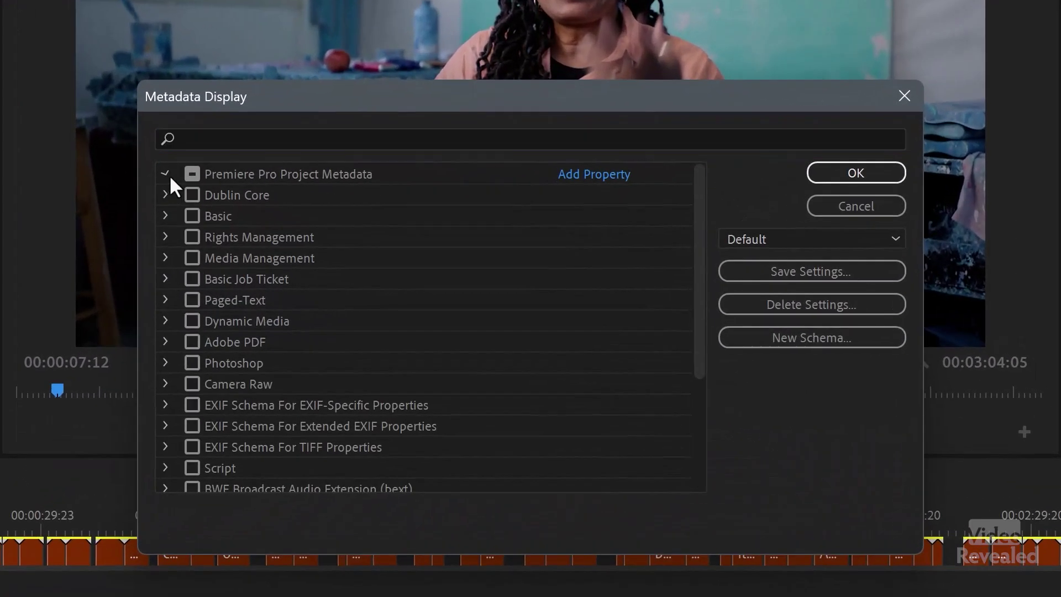
click(344, 235)
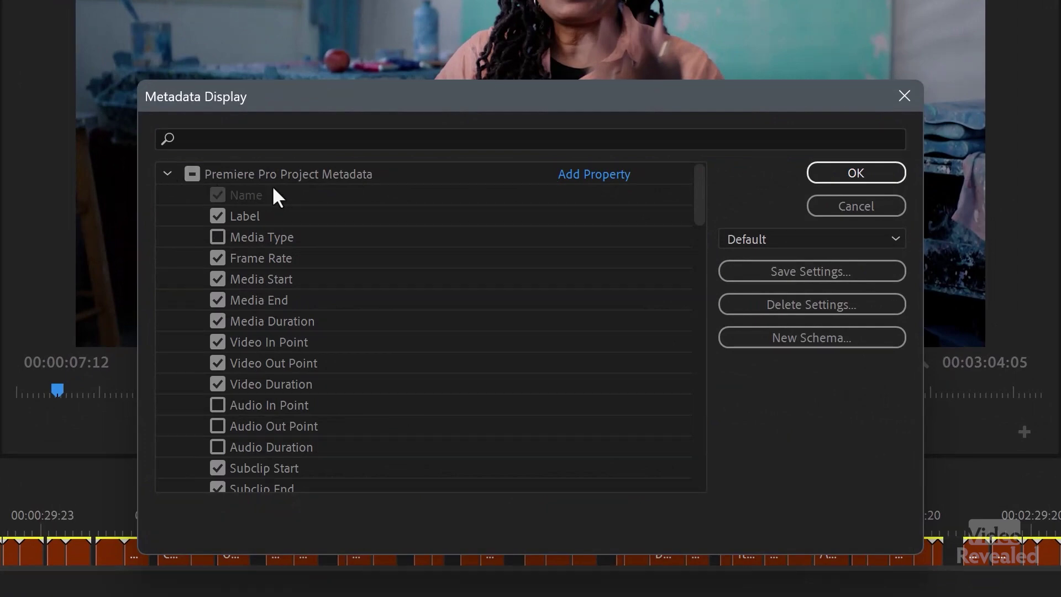
click(167, 174)
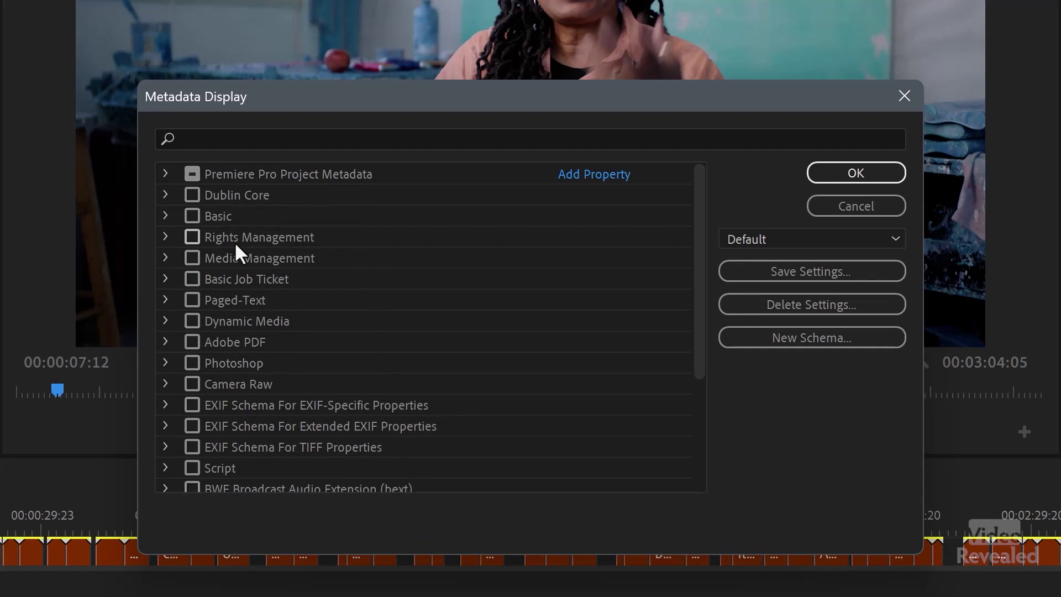
Expand the Dublin Core schema, scroll through its properties, and collapse it again.
click(165, 195)
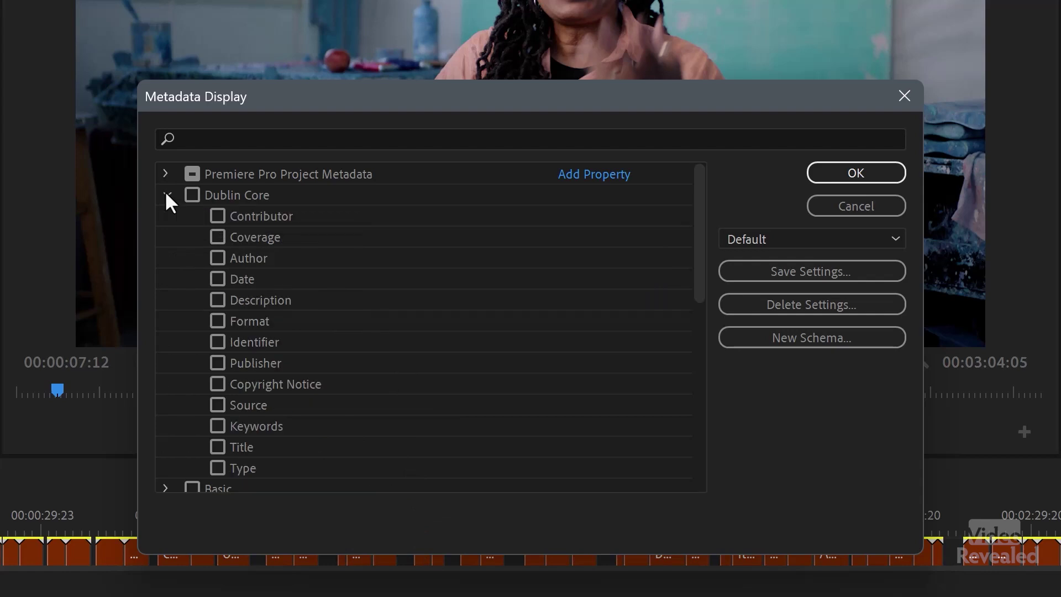
scroll(402, 237, down, 2)
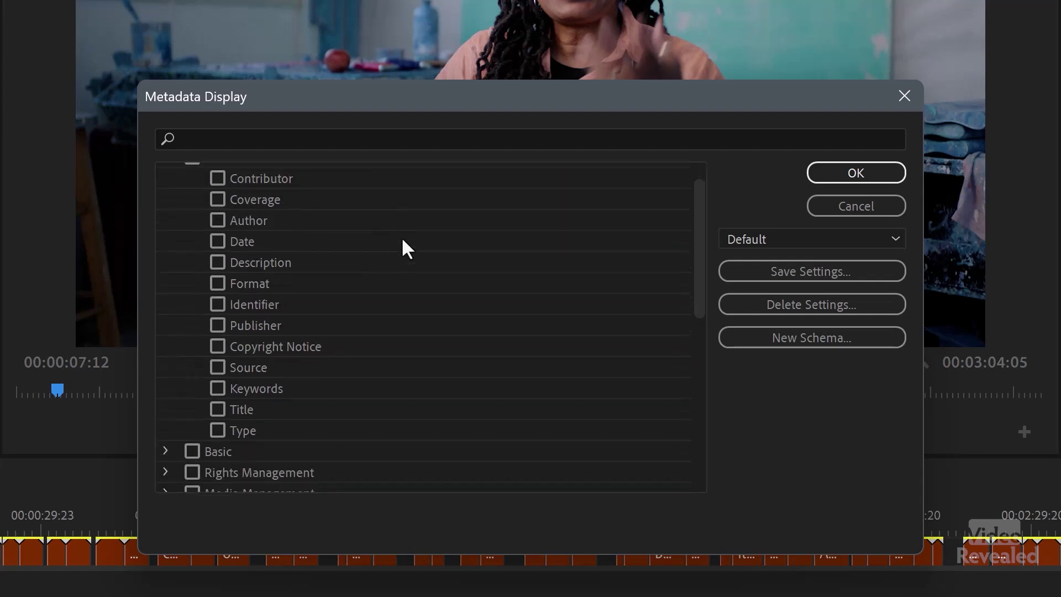
scroll(401, 249, down, 2)
scroll(399, 255, up, 1)
scroll(394, 247, up, 2)
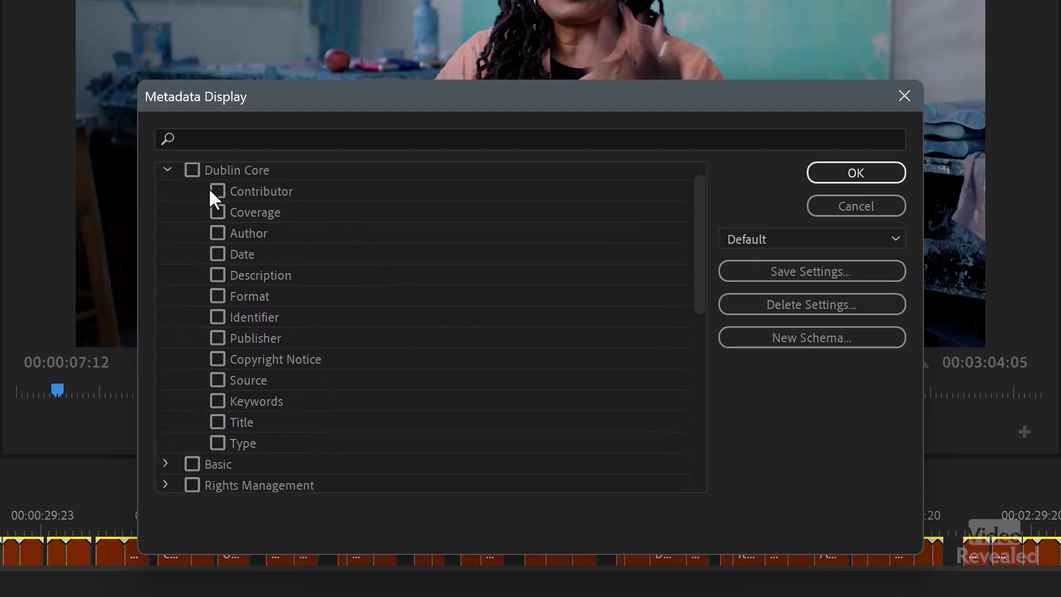
click(164, 171)
Expand and collapse the Basic schema, then expand the Rights Management schema.
click(166, 191)
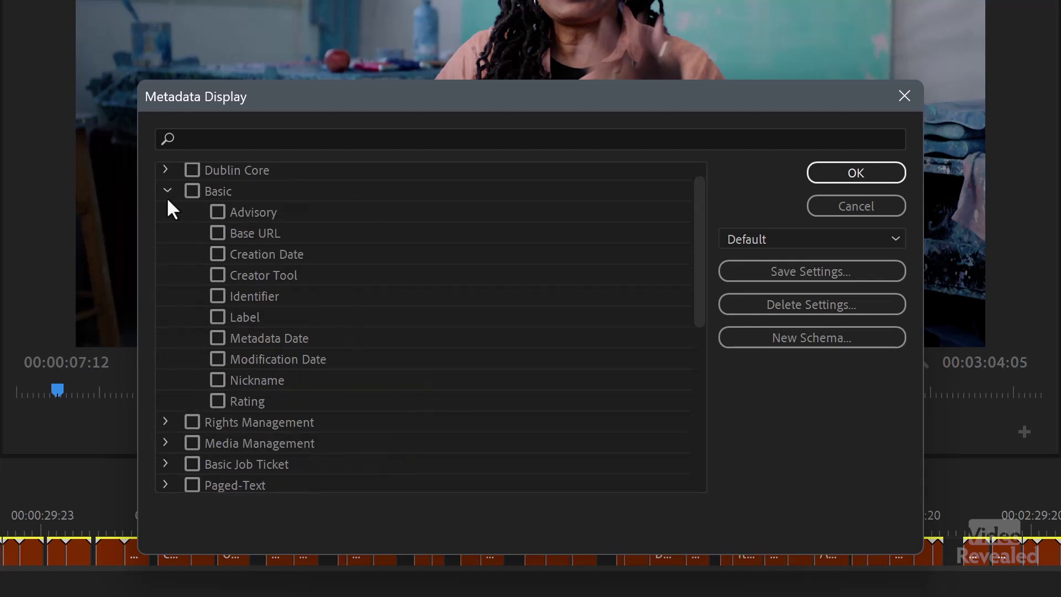
click(166, 192)
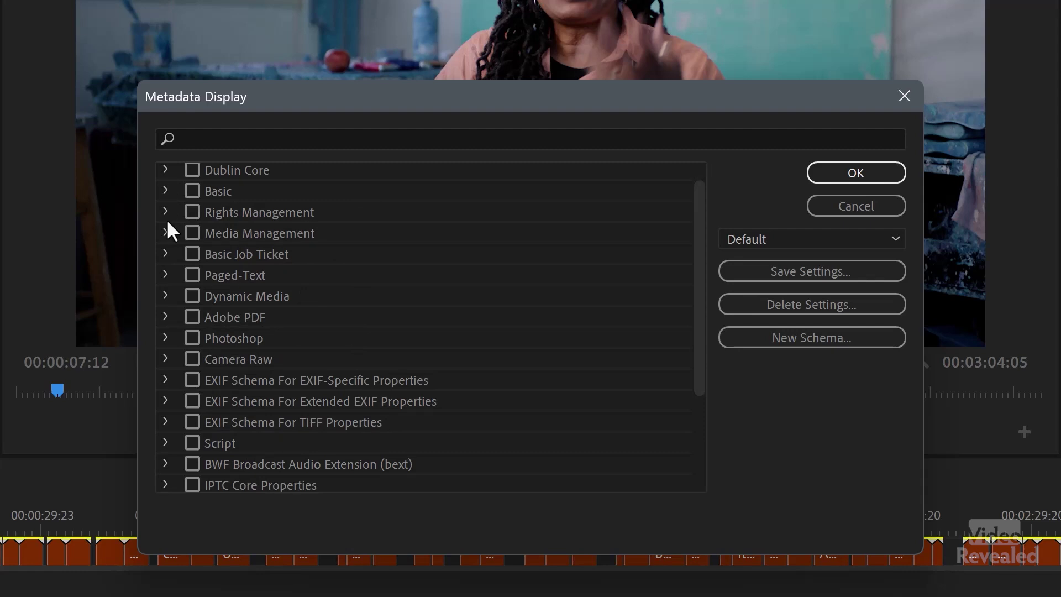
click(165, 212)
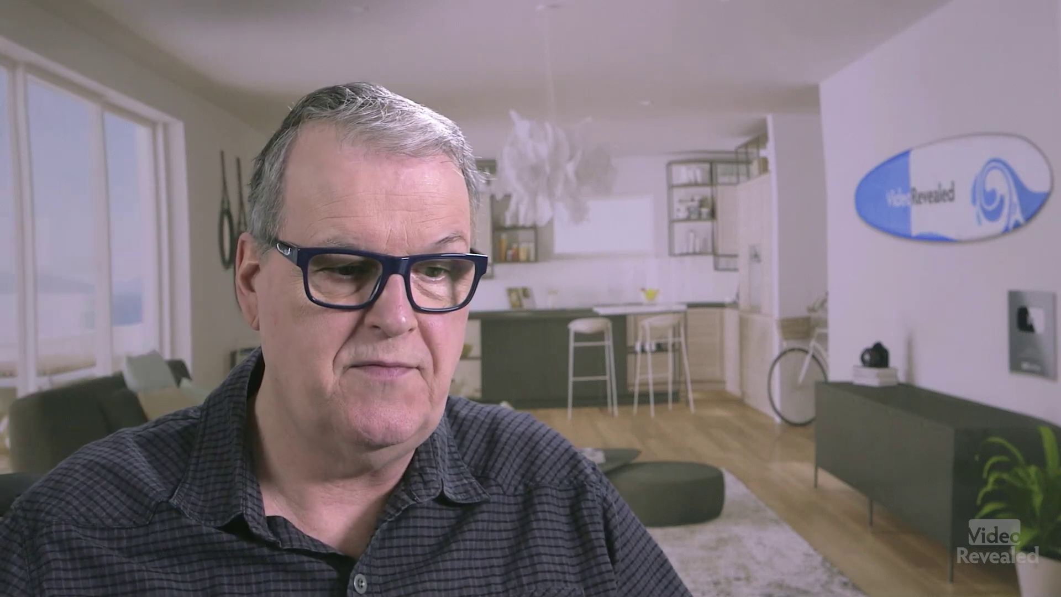
click(167, 232)
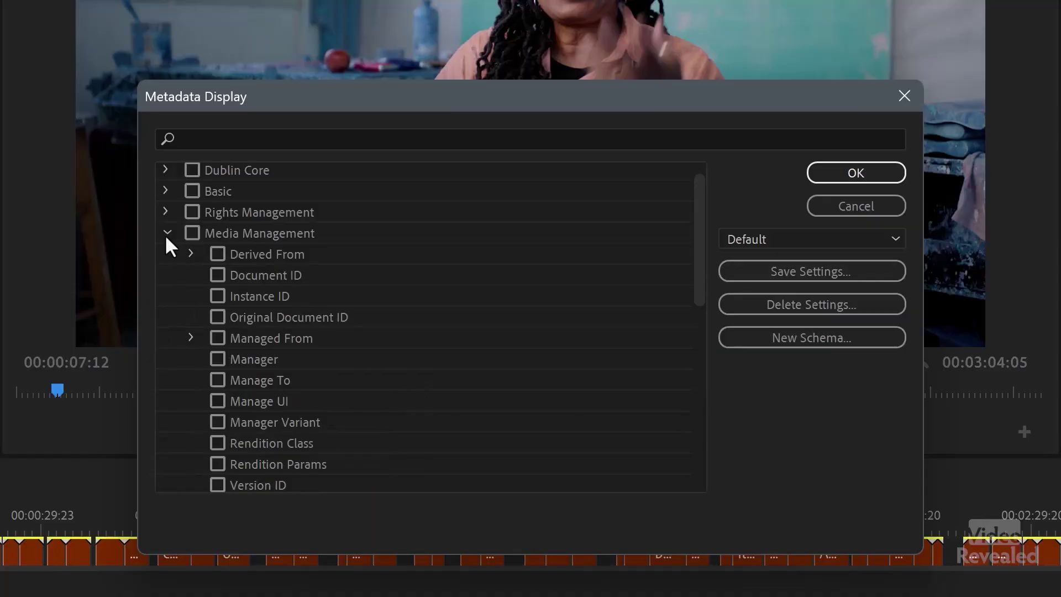
scroll(459, 291, down, 8)
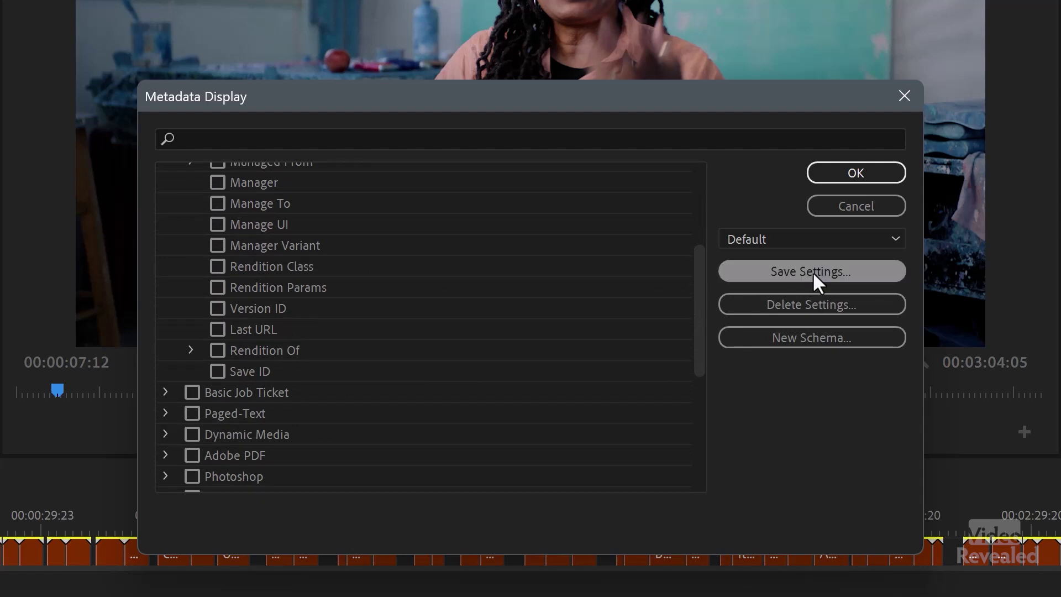
scroll(166, 208, up, 4)
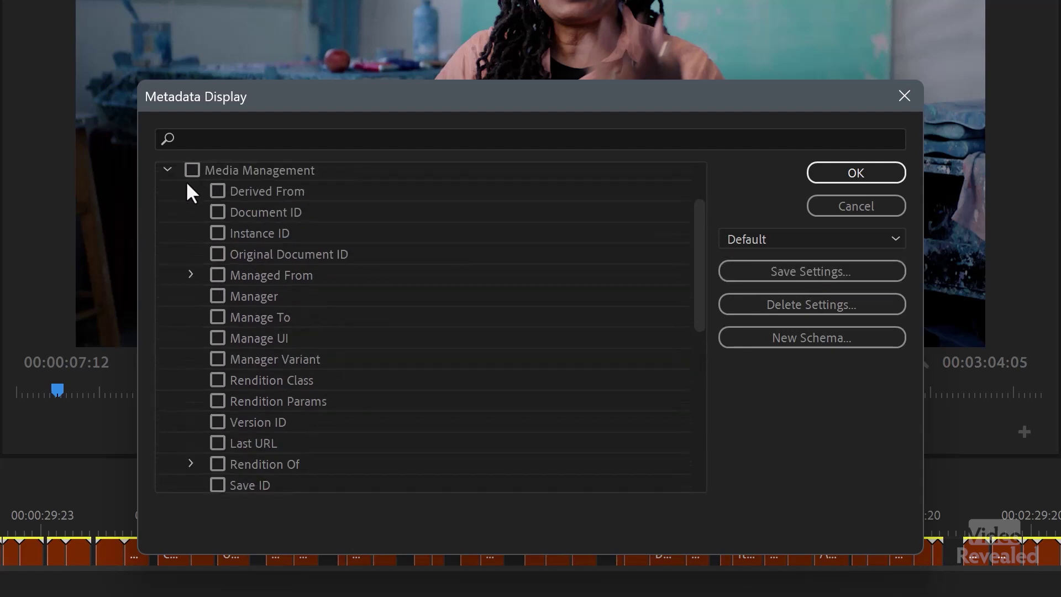
click(168, 182)
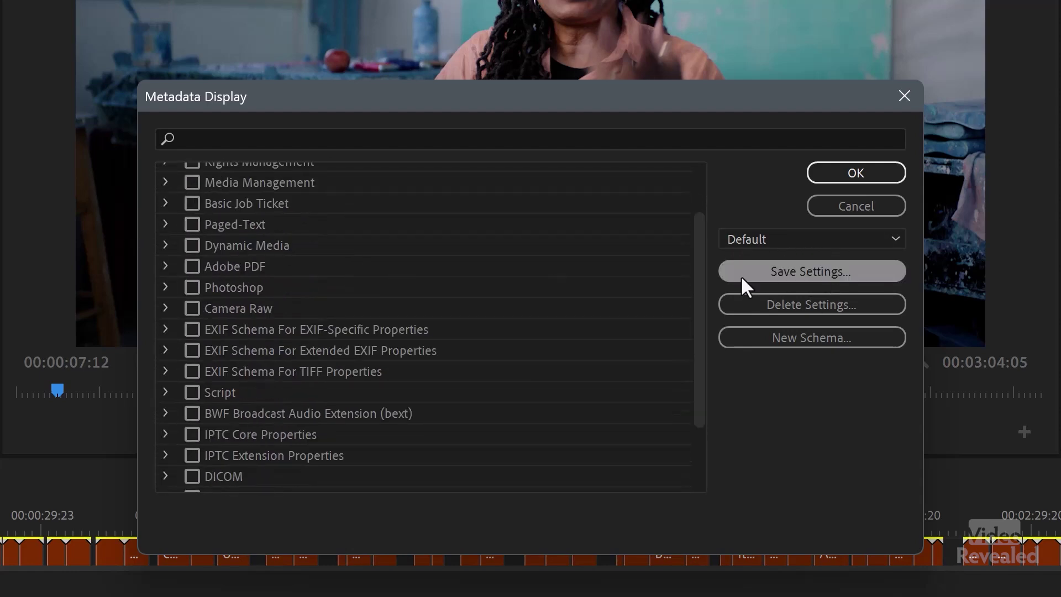
scroll(342, 307, down, 2)
scroll(241, 280, down, 2)
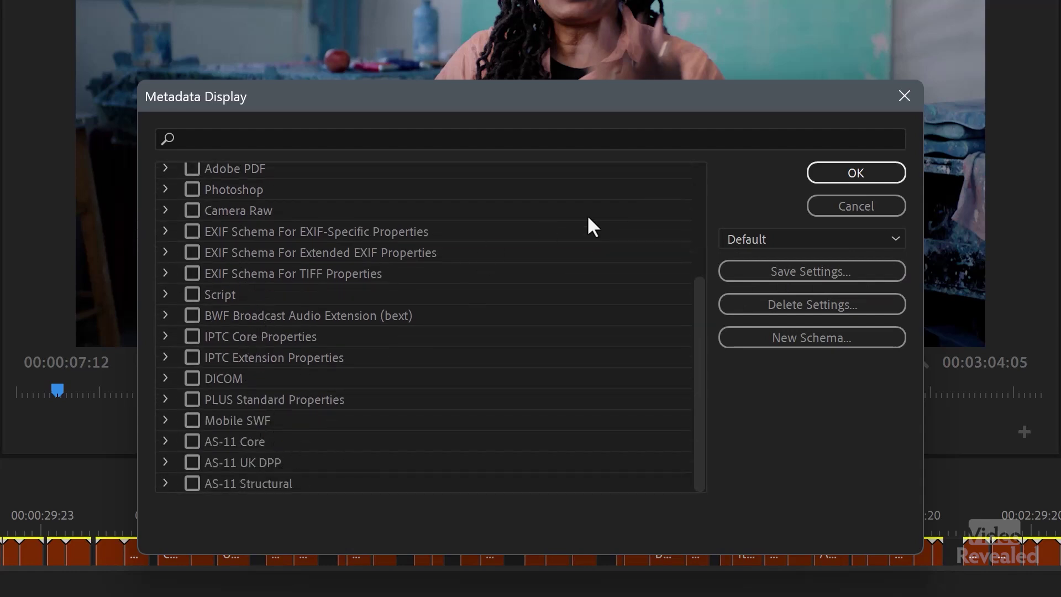
scroll(652, 249, up, 5)
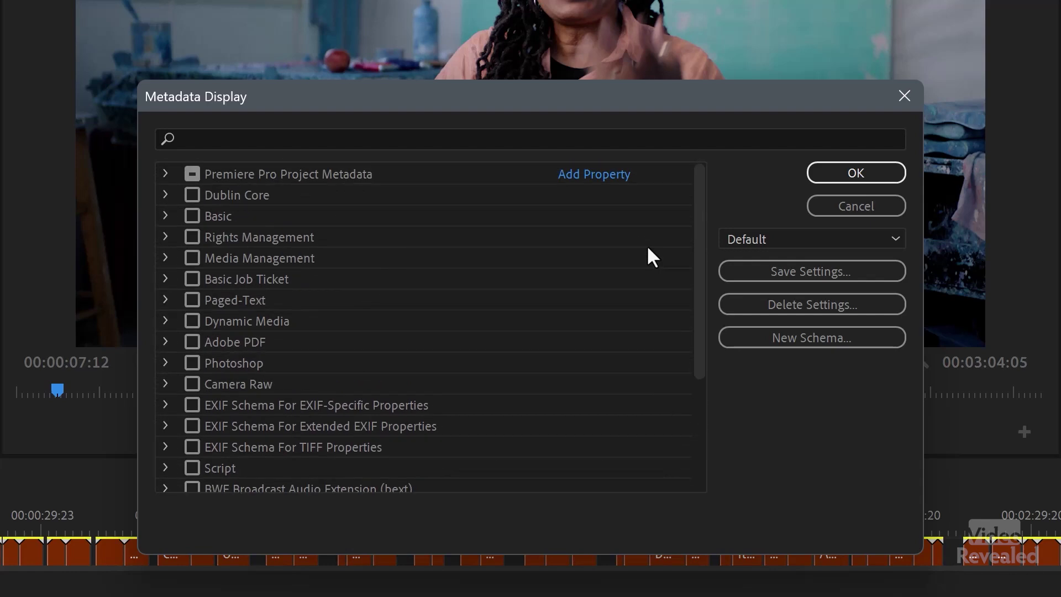
Start a custom property, check its Type options, then cancel both dialogs without changes.
click(586, 174)
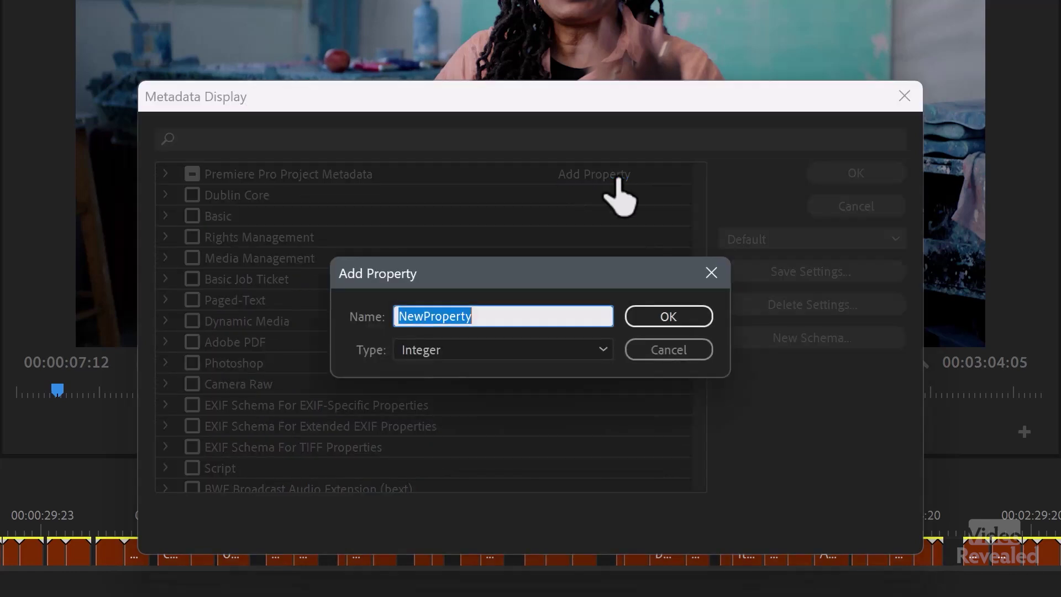
click(502, 354)
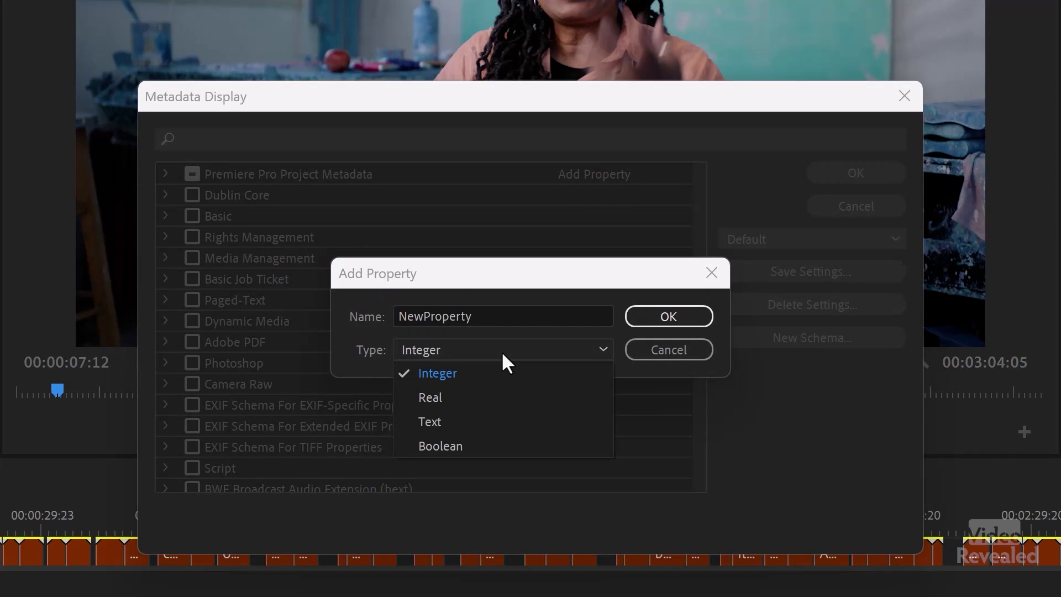
click(703, 352)
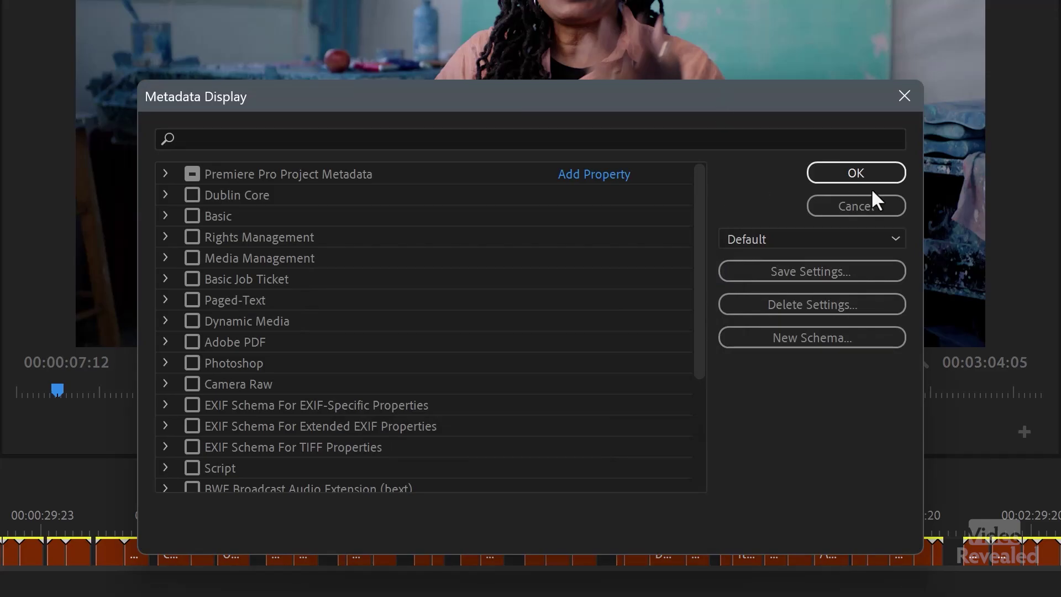
click(846, 206)
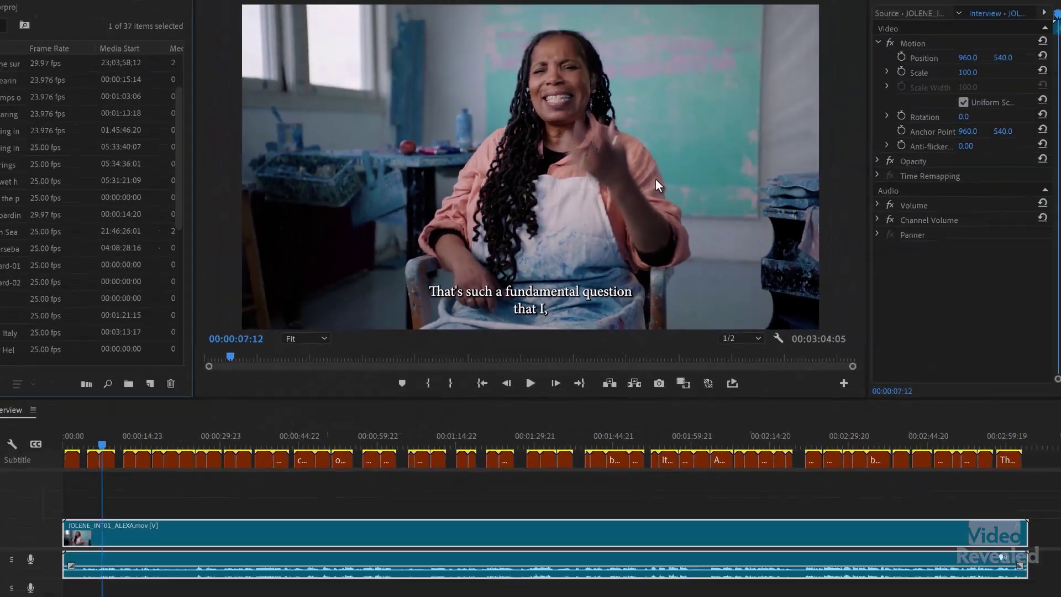